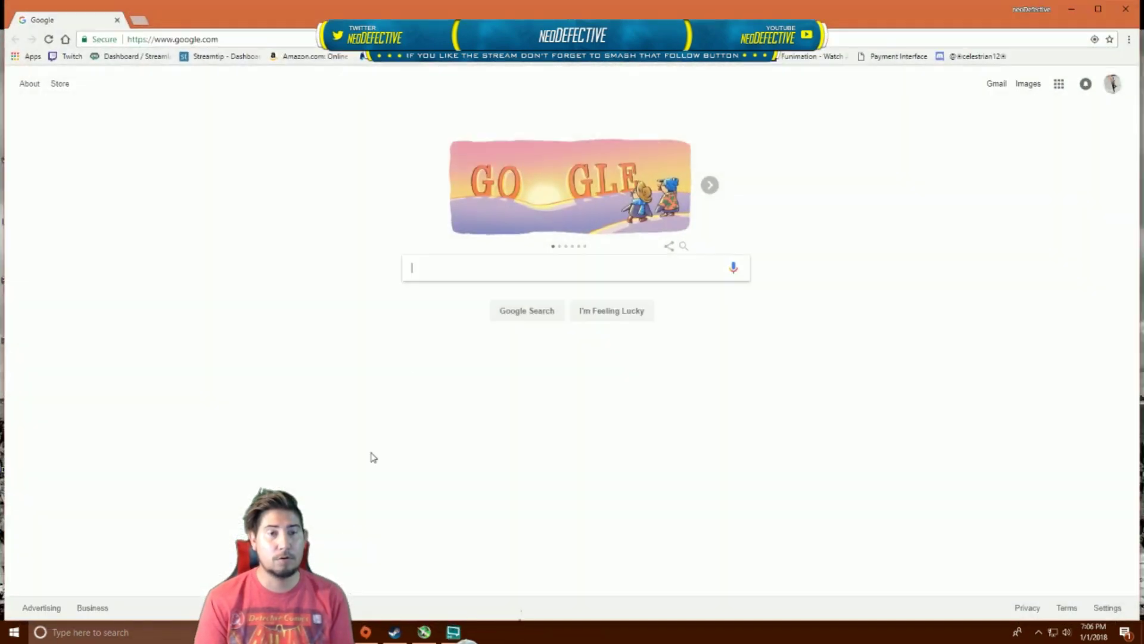
# - Search Google for msi afterburner and open the official MSI Afterburner page
pyautogui.click(466, 272)
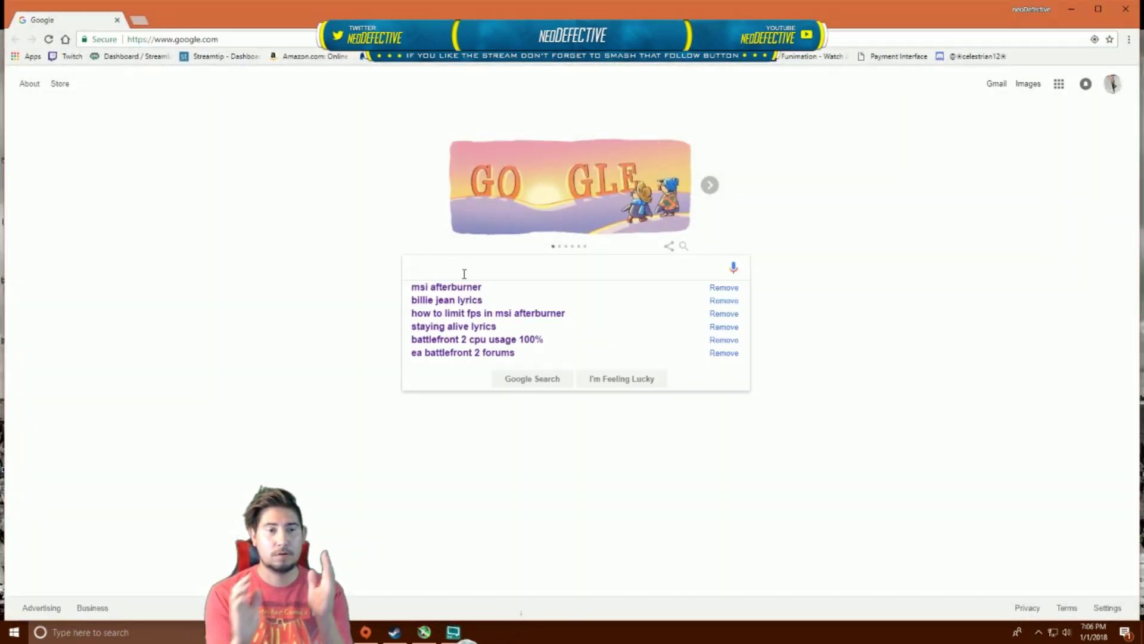
pyautogui.press('Down')
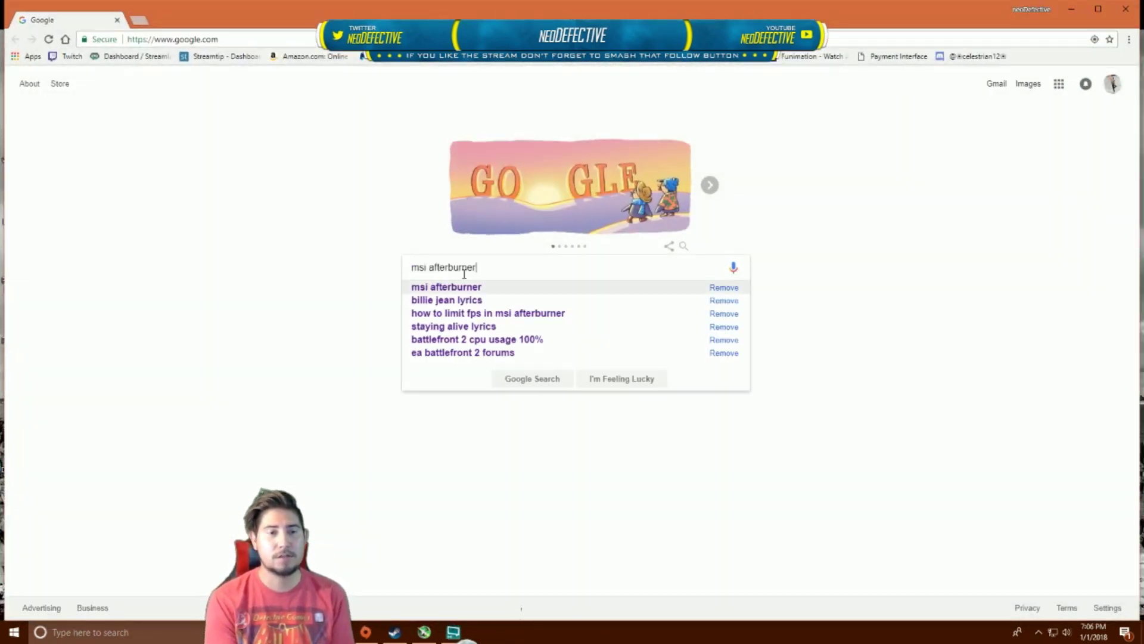
pyautogui.press('Return')
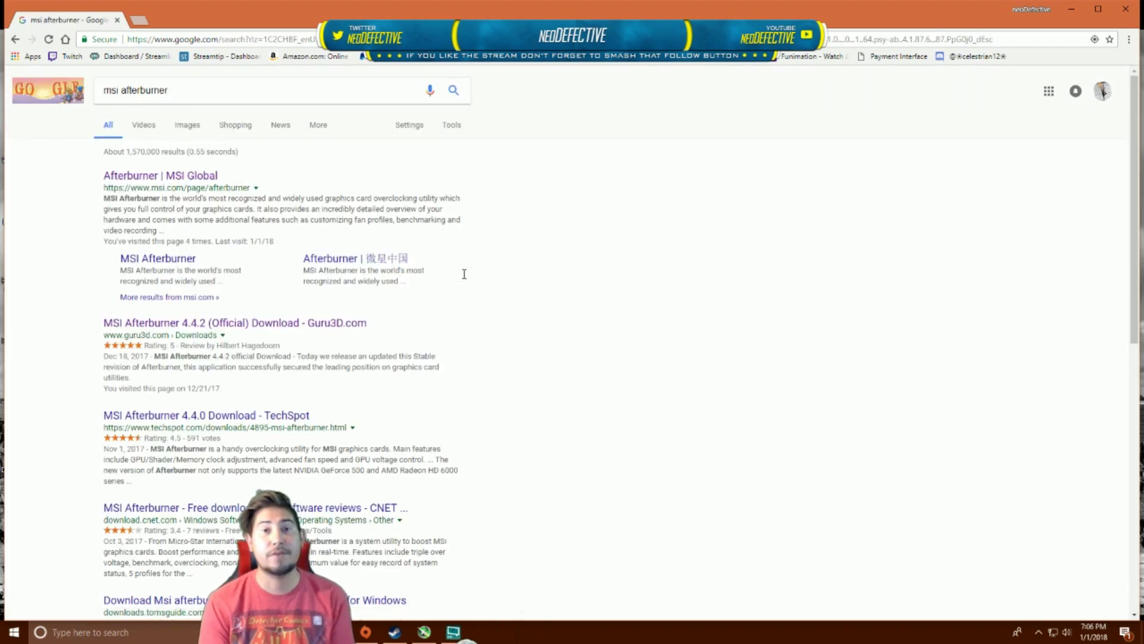
pyautogui.click(176, 175)
# - Show the Afterburner Downloads section, then close Chrome to reveal the desktop
pyautogui.scroll(-6, 338, 432)
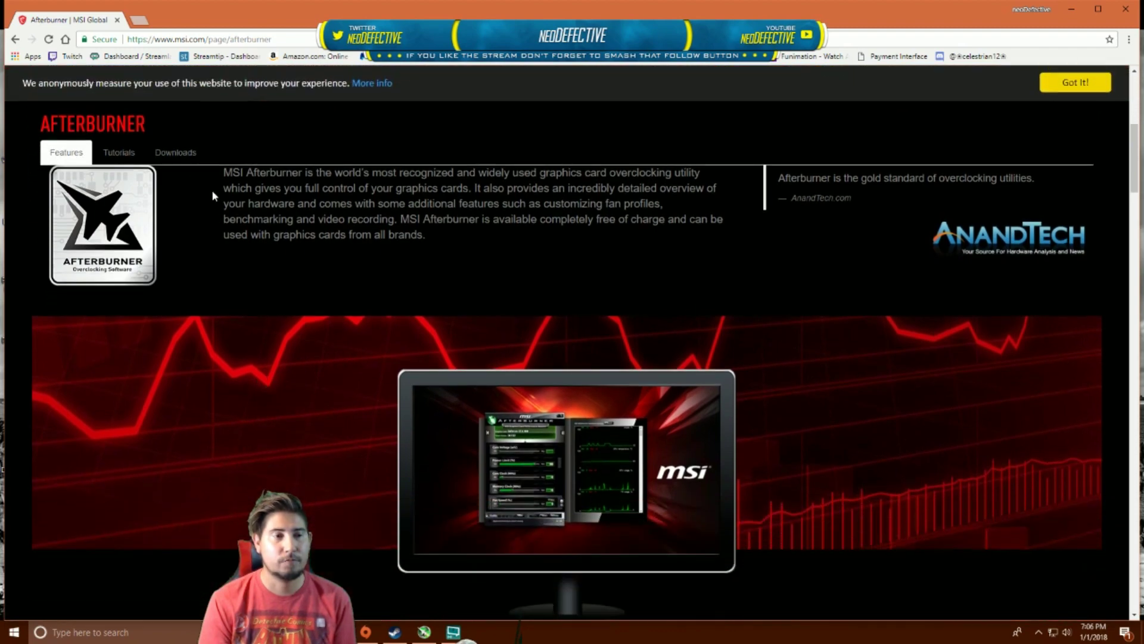
pyautogui.scroll(6, 426, 307)
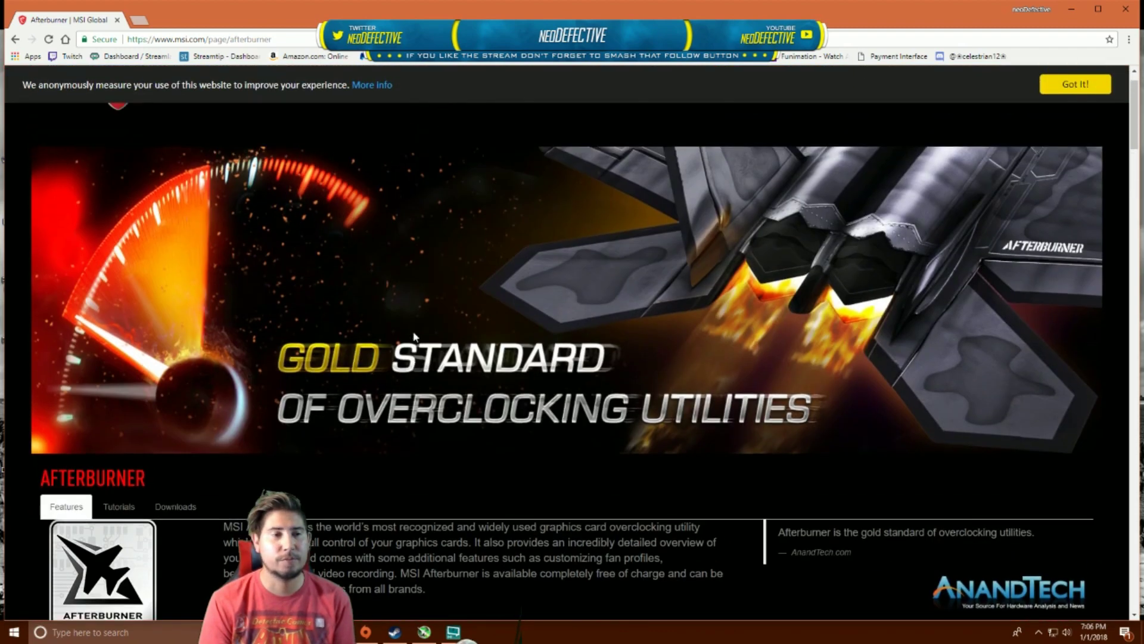
pyautogui.click(175, 549)
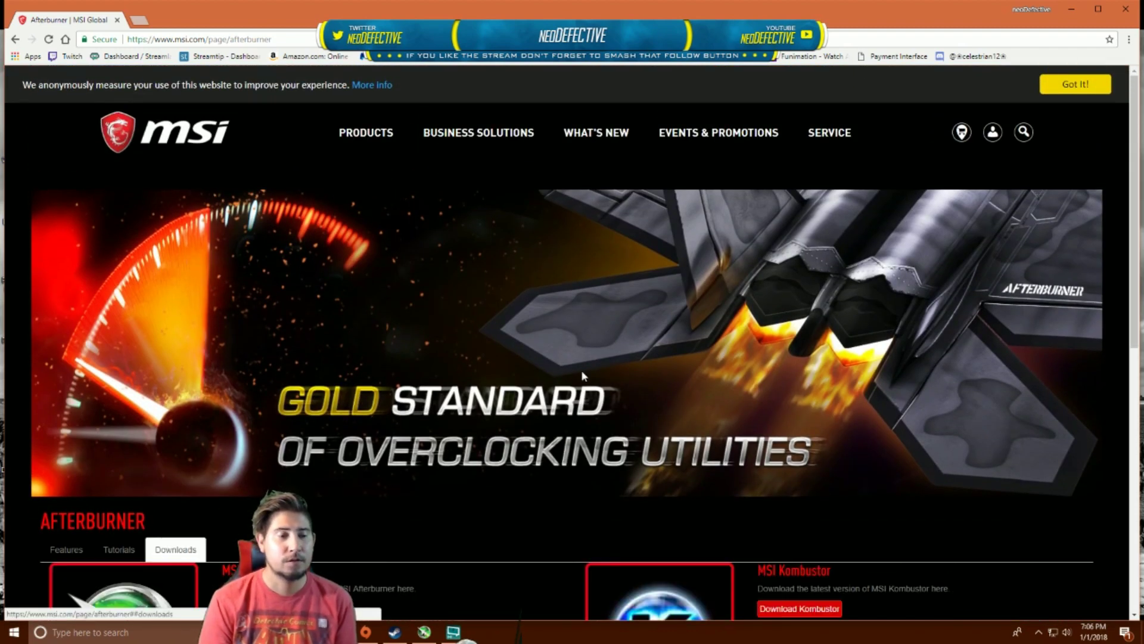
pyautogui.scroll(-4, 442, 420)
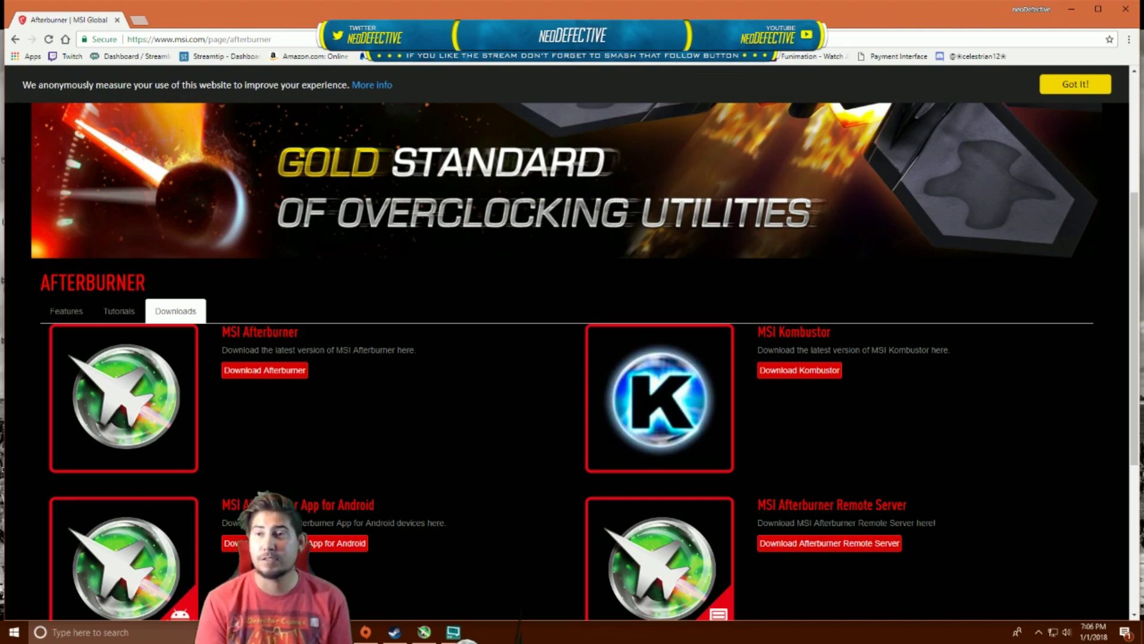
pyautogui.click(1125, 9)
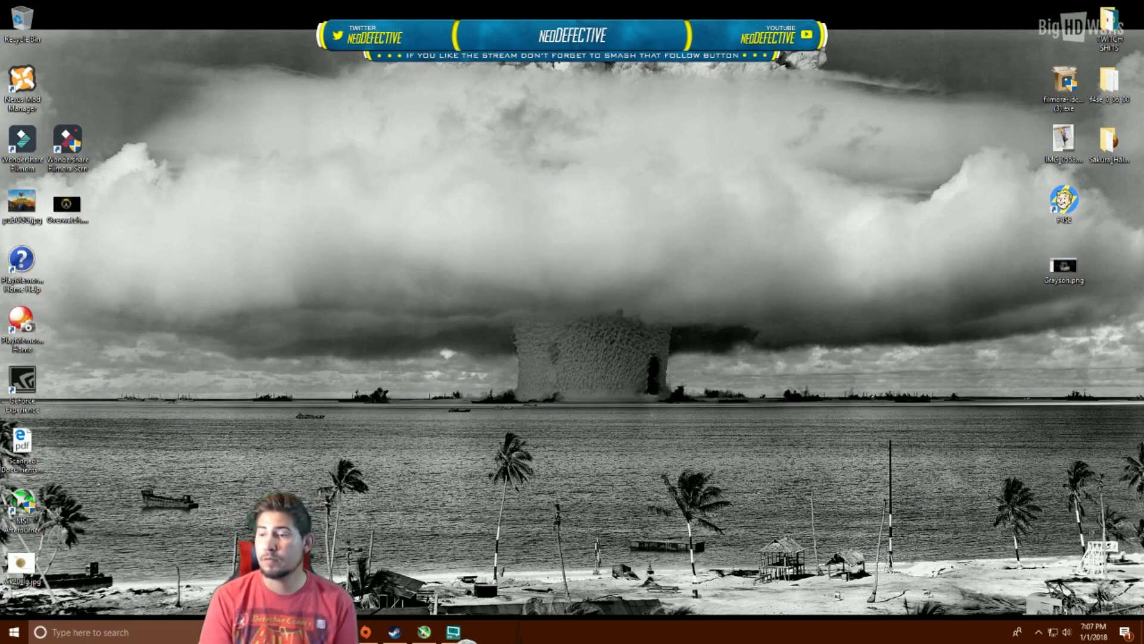
# - Restore MSI Afterburner from the taskbar and open its properties on the General tab
pyautogui.click(453, 632)
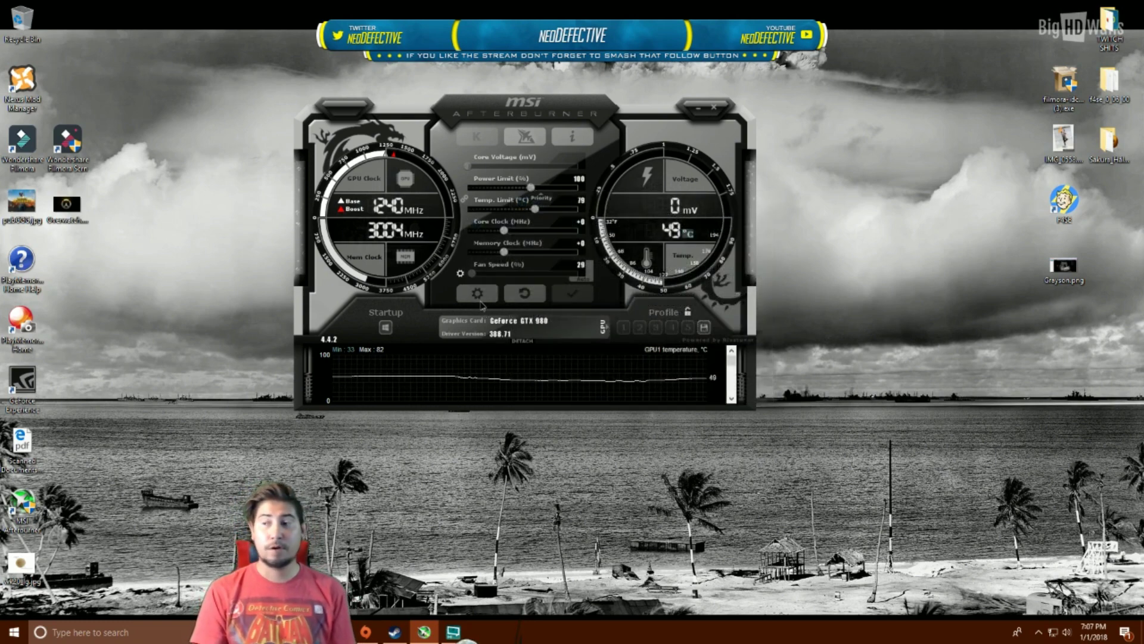
pyautogui.click(477, 297)
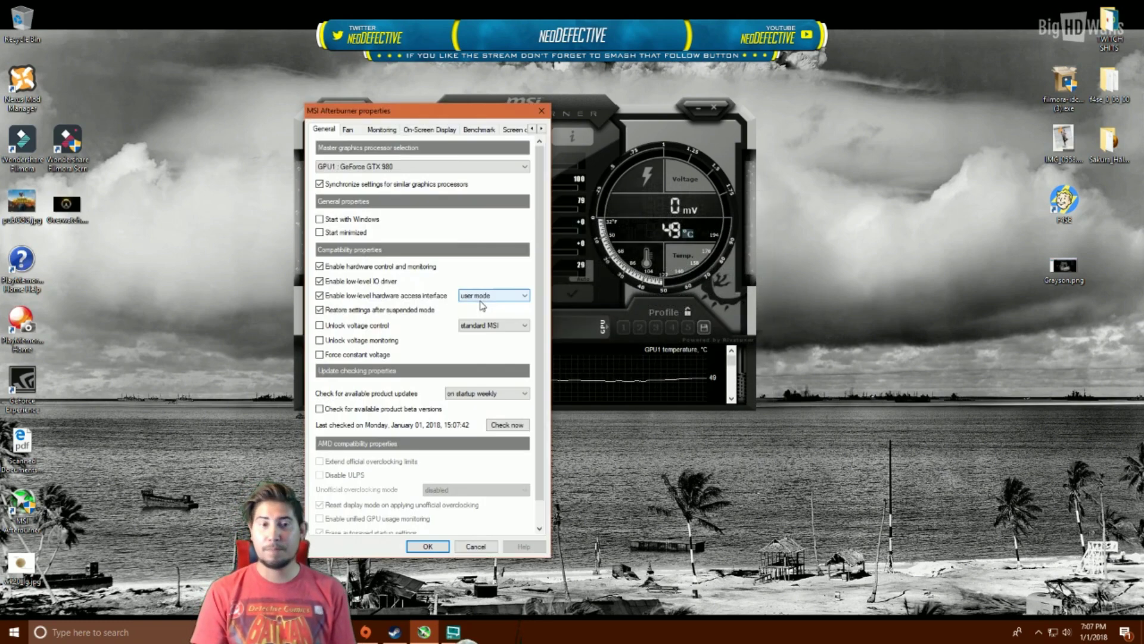
# - On the Monitoring tab, tick the Framerate graph so it shows in the OSD
pyautogui.click(388, 130)
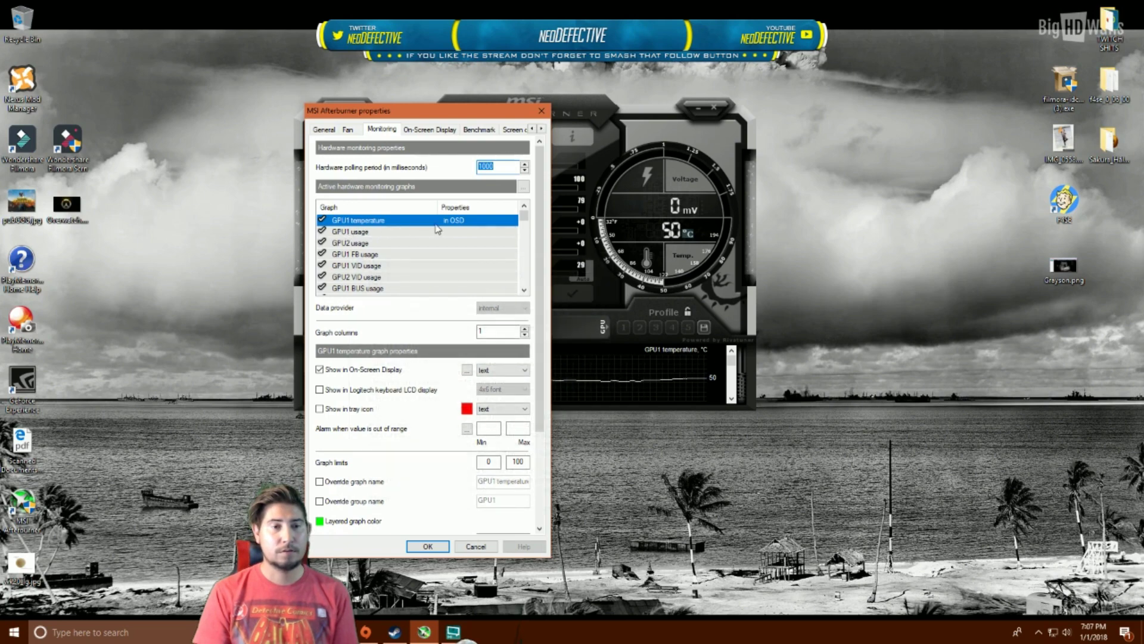
pyautogui.moveTo(443, 279)
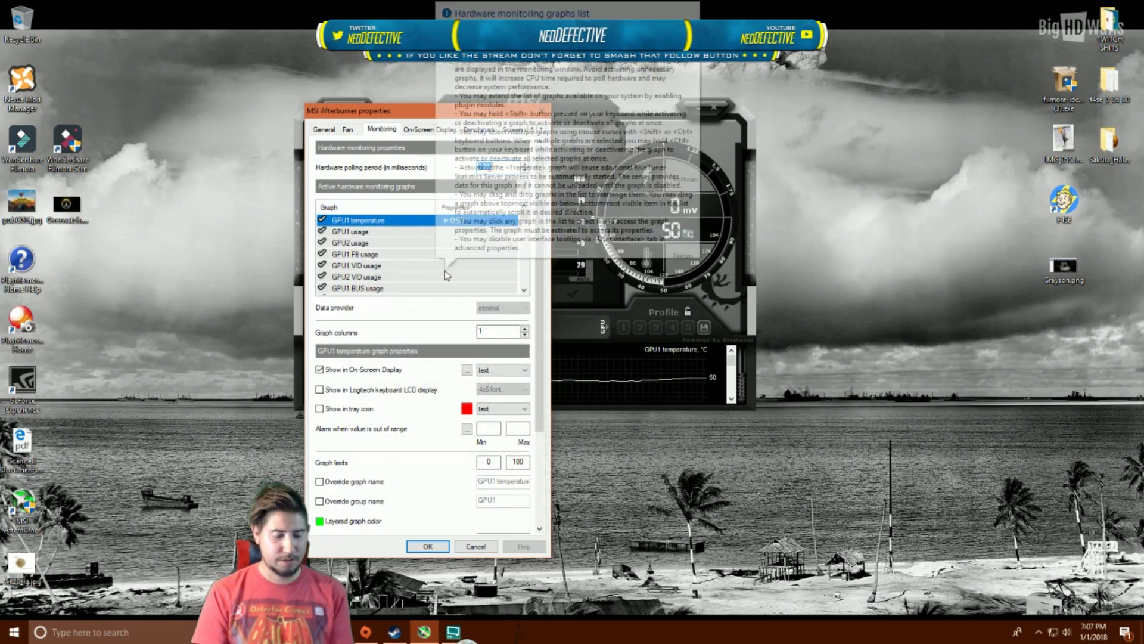
pyautogui.scroll(-5, 441, 241)
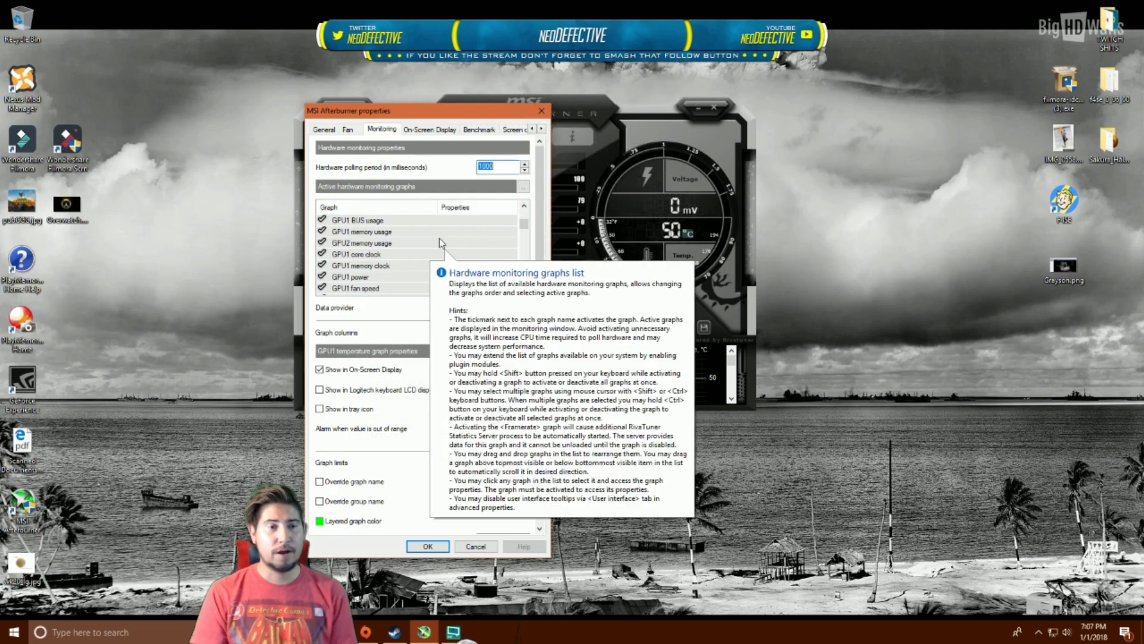
pyautogui.scroll(-4, 470, 263)
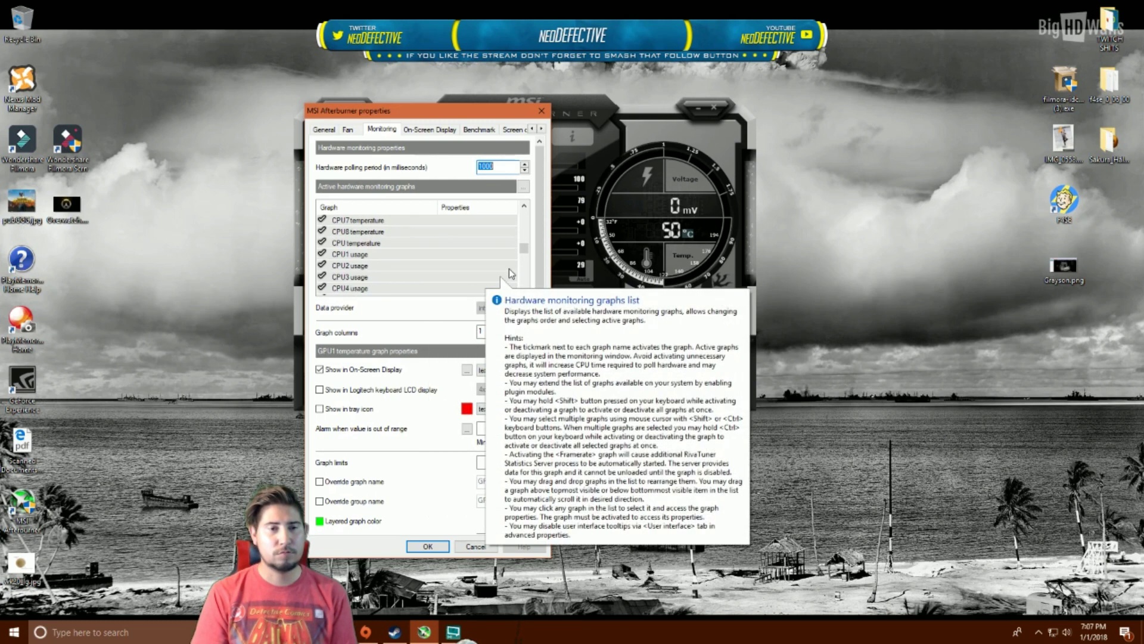
pyautogui.scroll(-4, 526, 278)
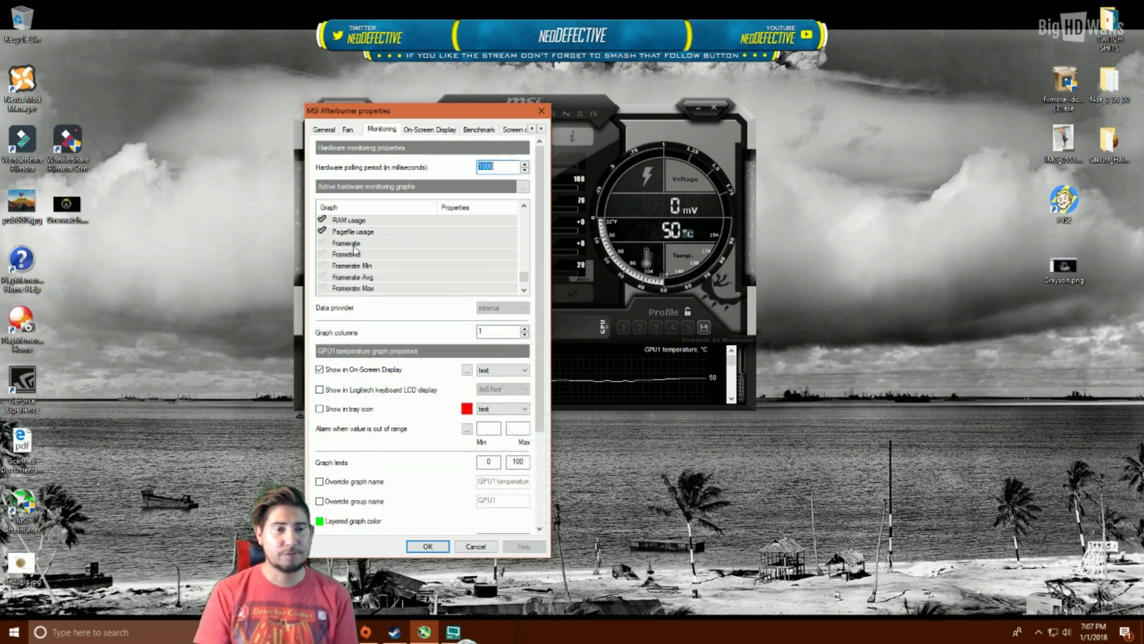
pyautogui.click(322, 243)
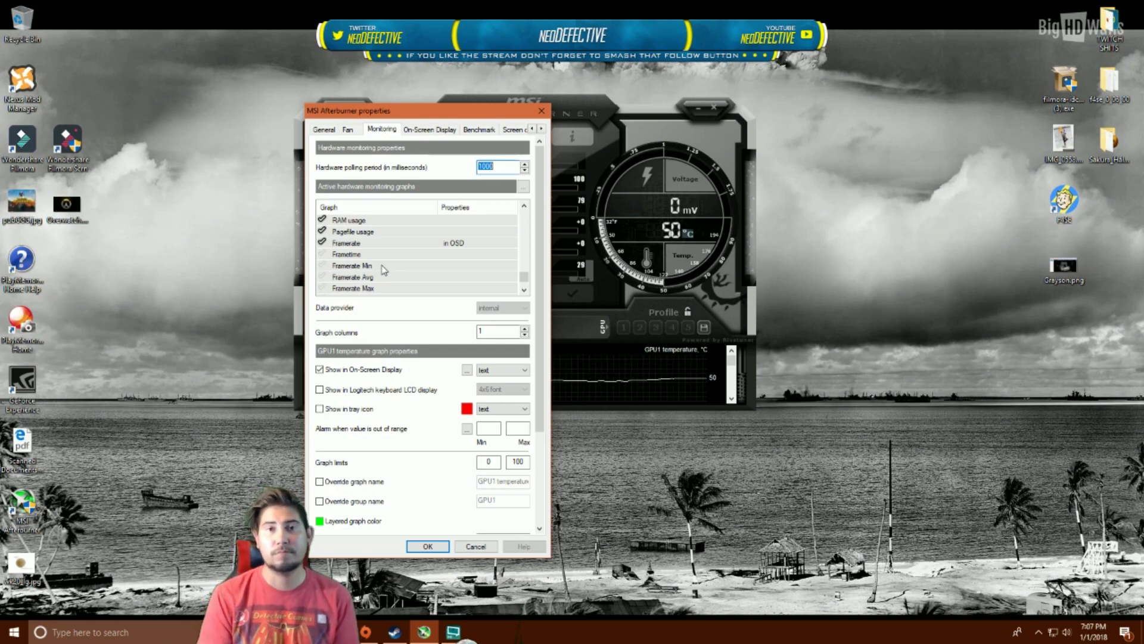
# - Select the Framerate graph and drag it partway up the active graphs list
pyautogui.click(343, 243)
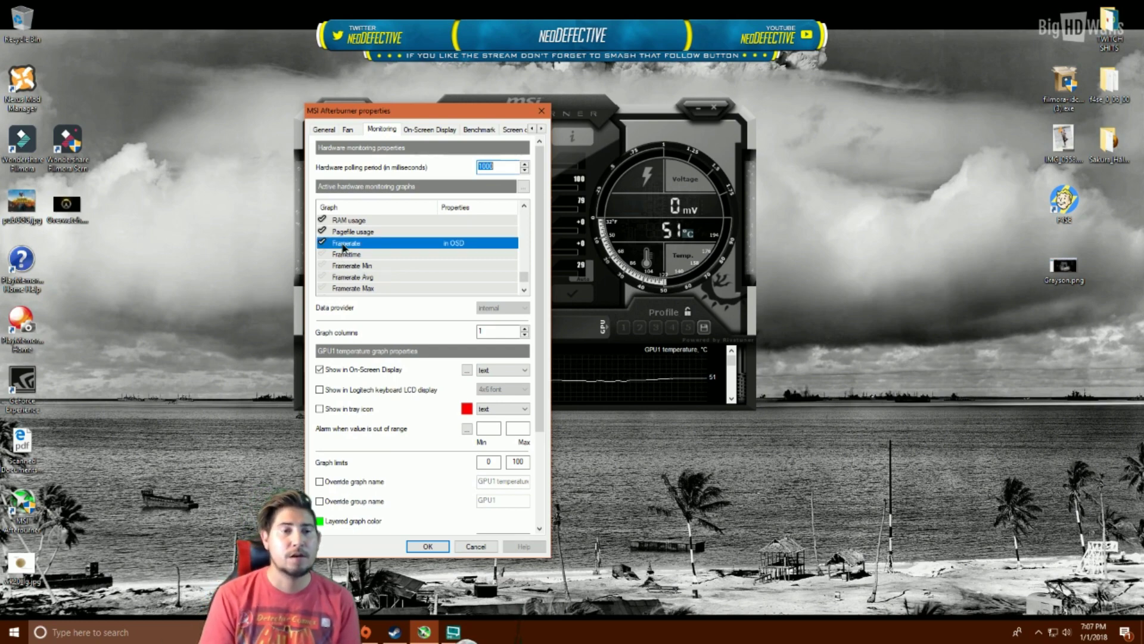
pyautogui.scroll(1, 344, 247)
pyautogui.moveTo(344, 247); pyautogui.dragTo(361, 231)
pyautogui.scroll(2, 369, 244)
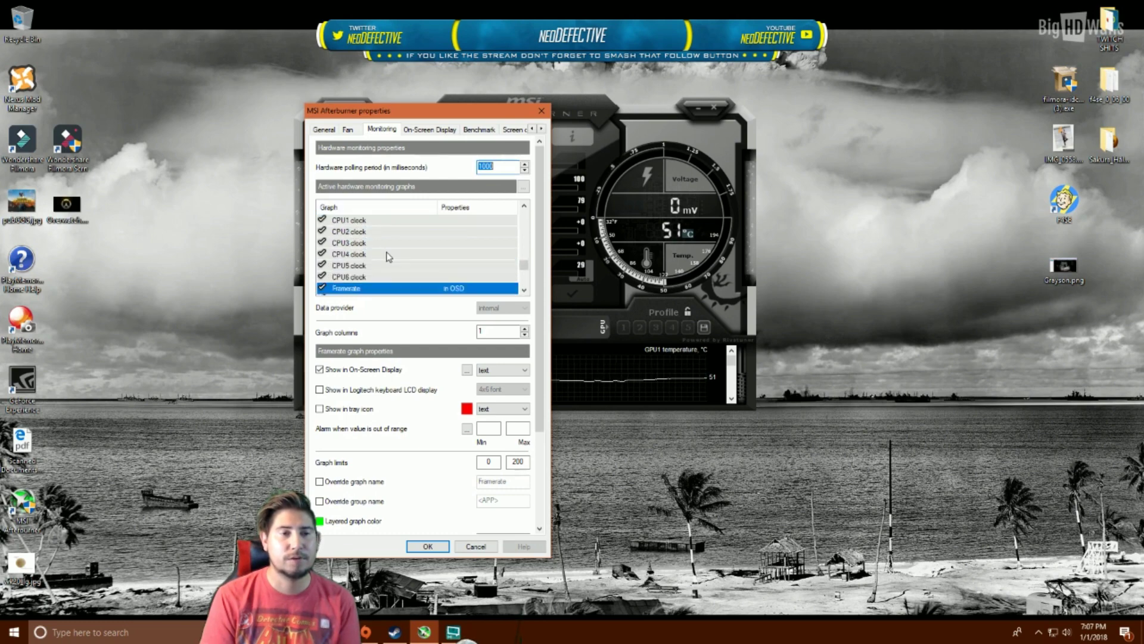
pyautogui.moveTo(363, 292)
pyautogui.mouseDown()
pyautogui.moveTo(365, 227)
pyautogui.moveTo(369, 283)
pyautogui.mouseUp()
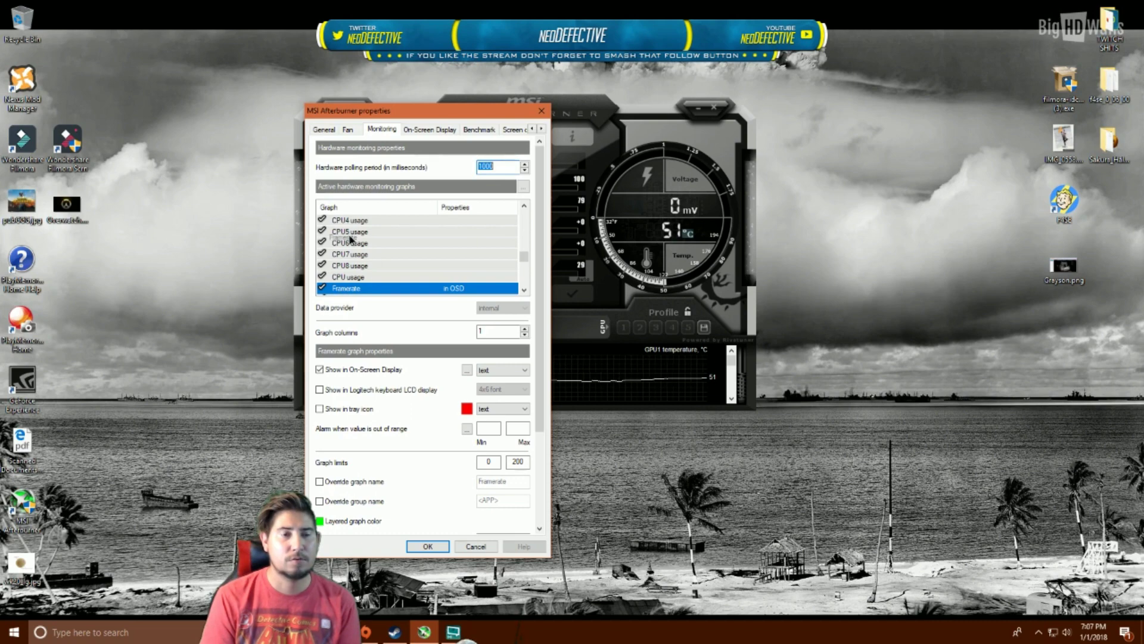
pyautogui.moveTo(351, 238)
pyautogui.mouseDown()
pyautogui.moveTo(353, 224)
pyautogui.moveTo(351, 298)
pyautogui.moveTo(358, 224)
pyautogui.mouseUp()
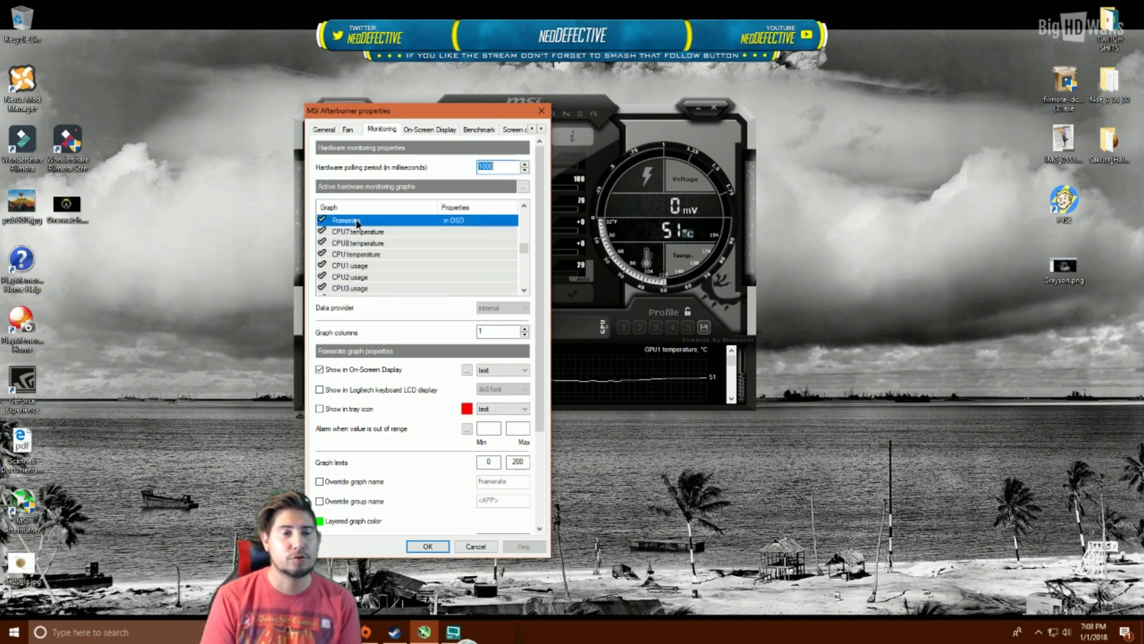
# - Drag Framerate to the top of the list, above GPU1 temperature
pyautogui.scroll(2, 357, 224)
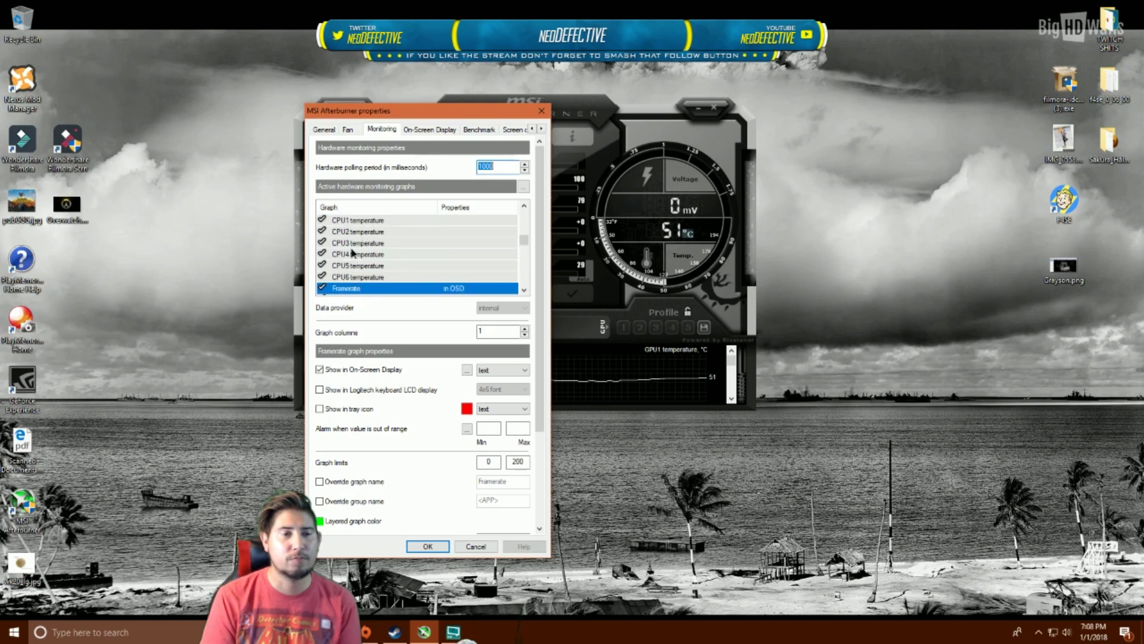
pyautogui.moveTo(351, 287); pyautogui.dragTo(356, 222)
pyautogui.scroll(1, 356, 222)
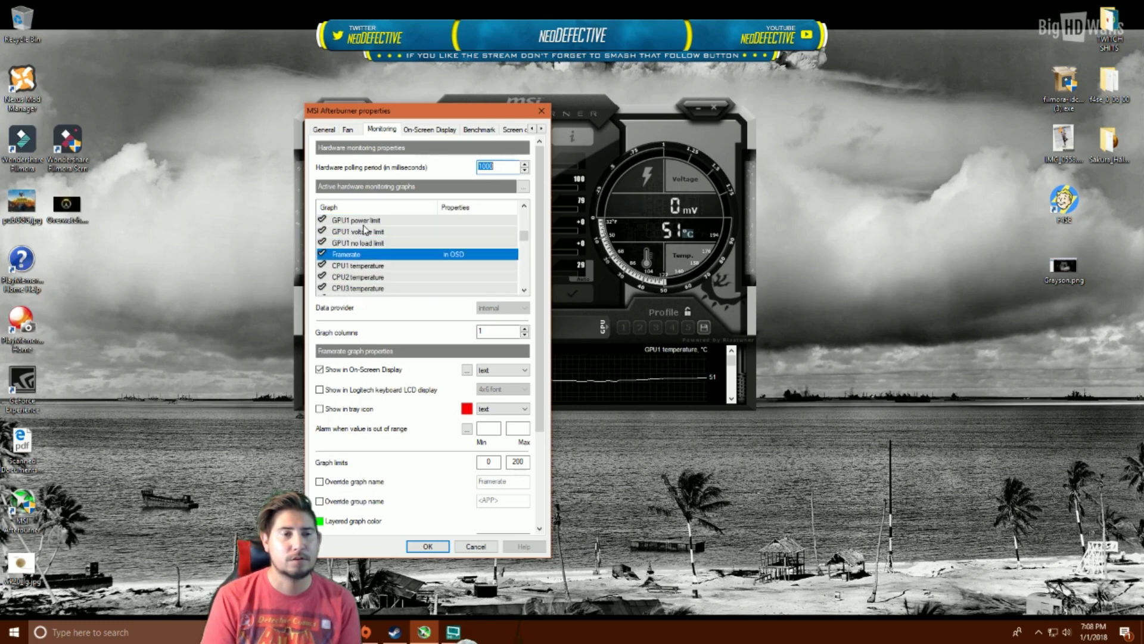
pyautogui.moveTo(368, 262); pyautogui.dragTo(357, 223)
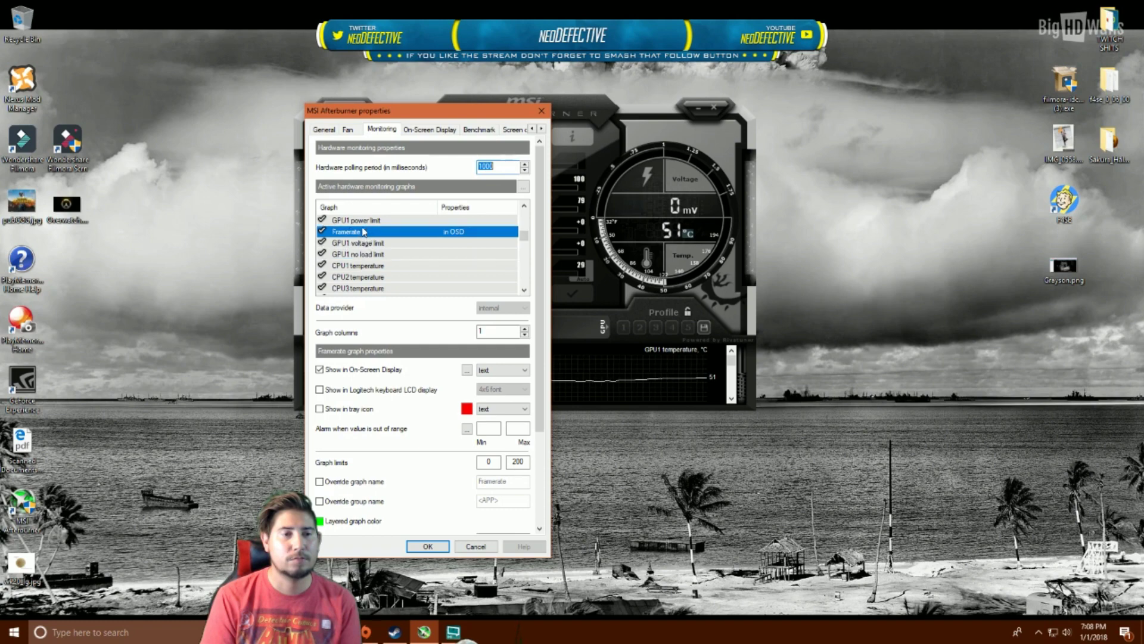
pyautogui.scroll(2, 358, 239)
pyautogui.moveTo(361, 265); pyautogui.dragTo(377, 238)
pyautogui.scroll(3, 365, 250)
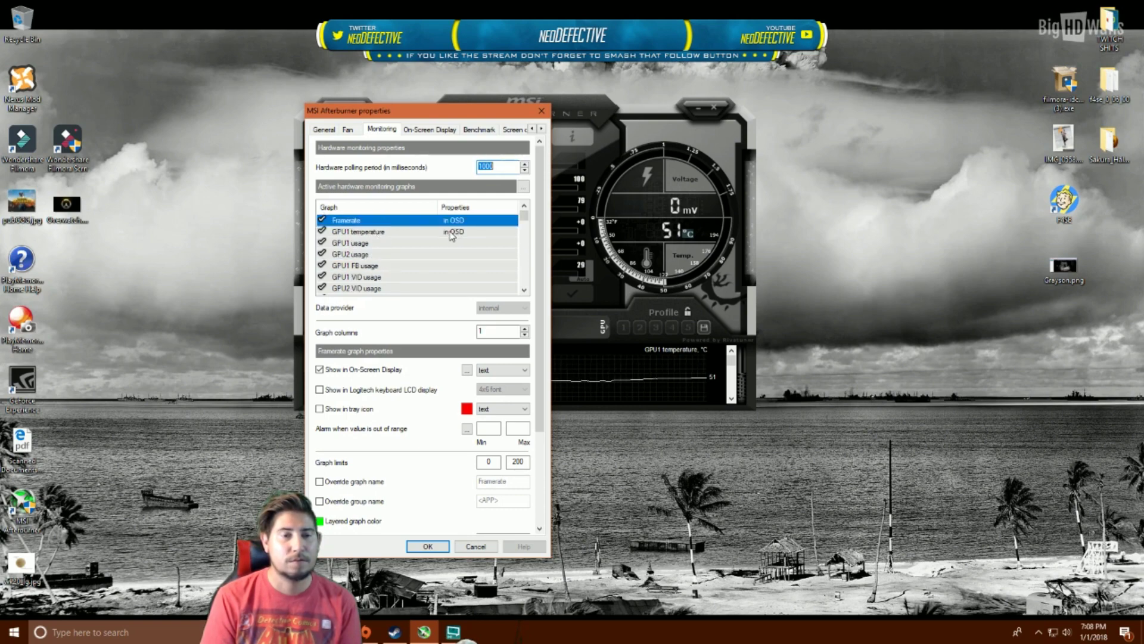
pyautogui.click(480, 232)
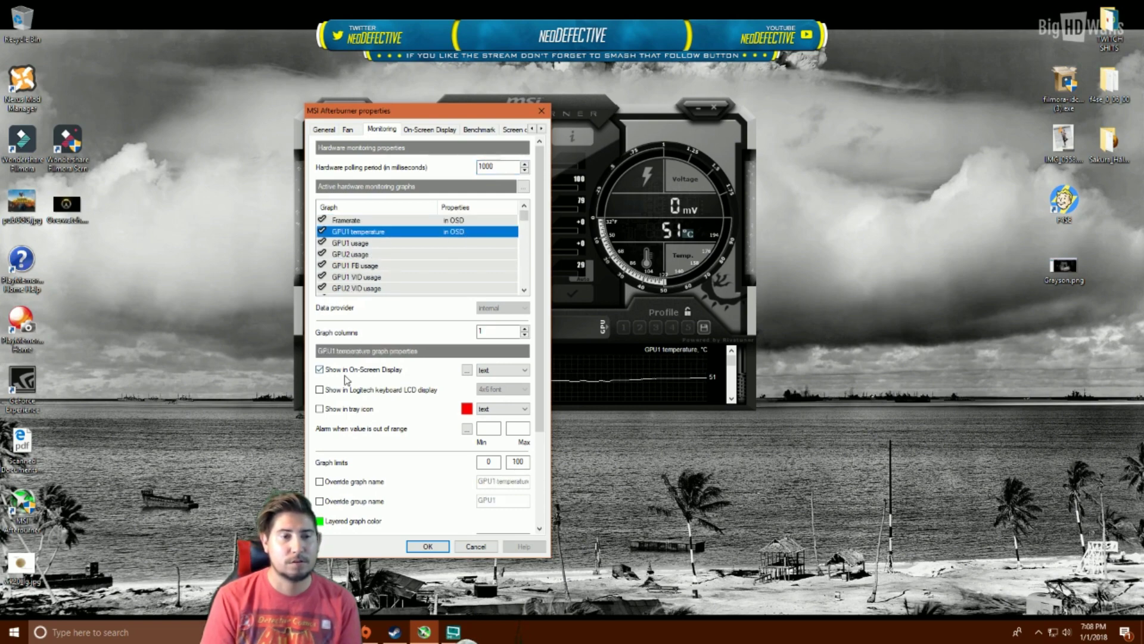
# - Uncheck Show in On-Screen Display for GPU1 temperature while keeping it checked for Framerate
pyautogui.click(320, 370)
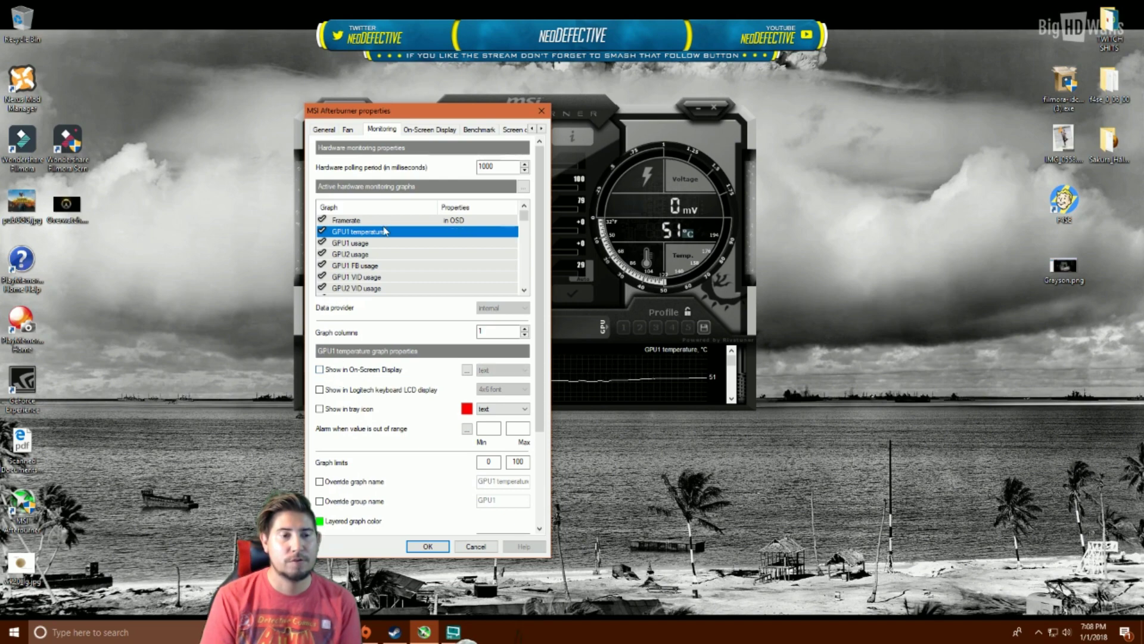
pyautogui.press('Up')
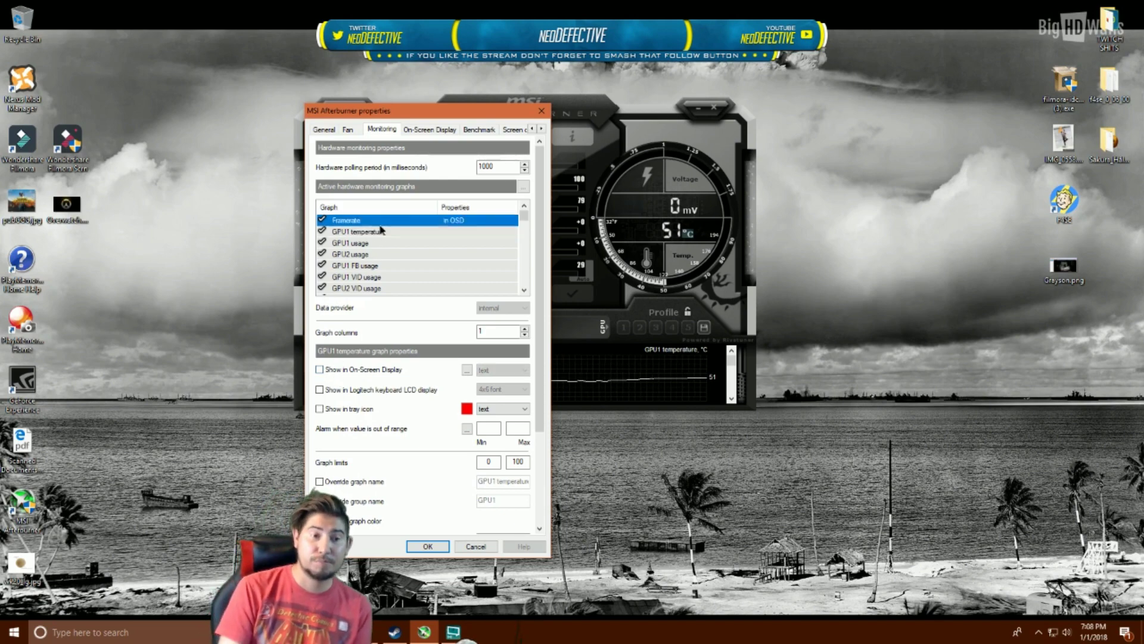
pyautogui.click(344, 369)
pyautogui.click(344, 369)
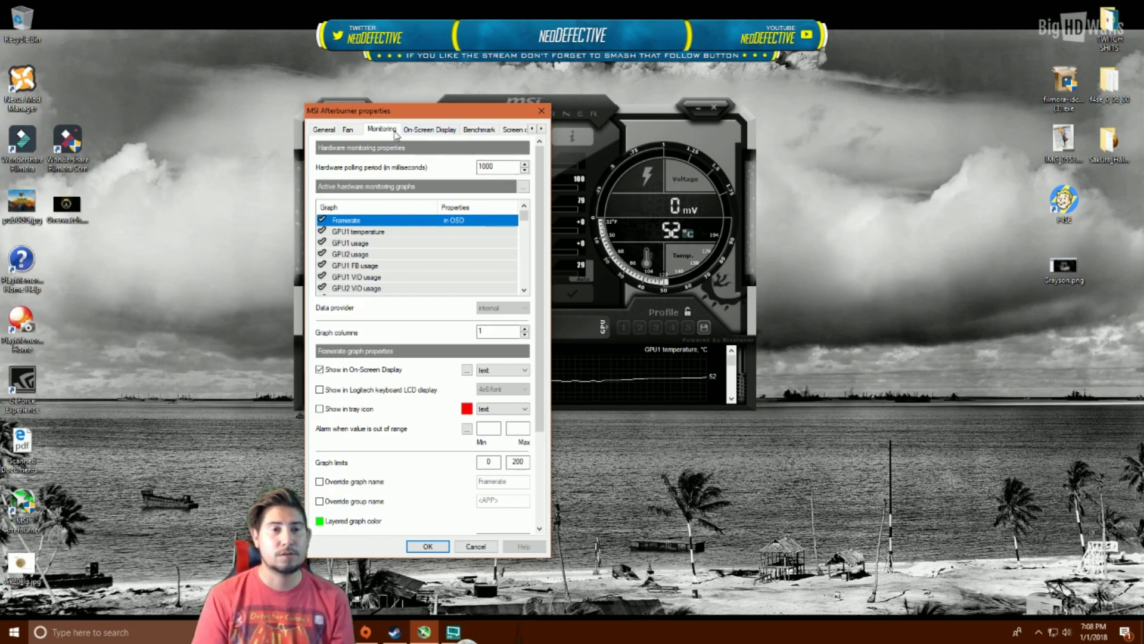
# - Enable the Toggle On-Screen Display hotkey (F9) and confirm the properties with OK
pyautogui.click(425, 132)
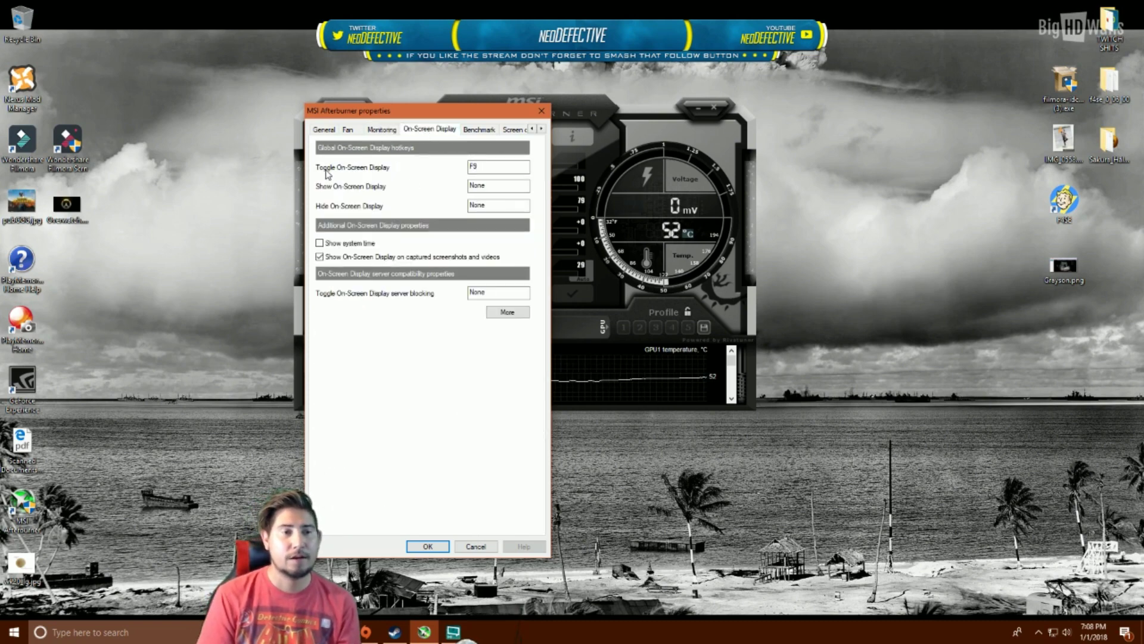
pyautogui.click(475, 168)
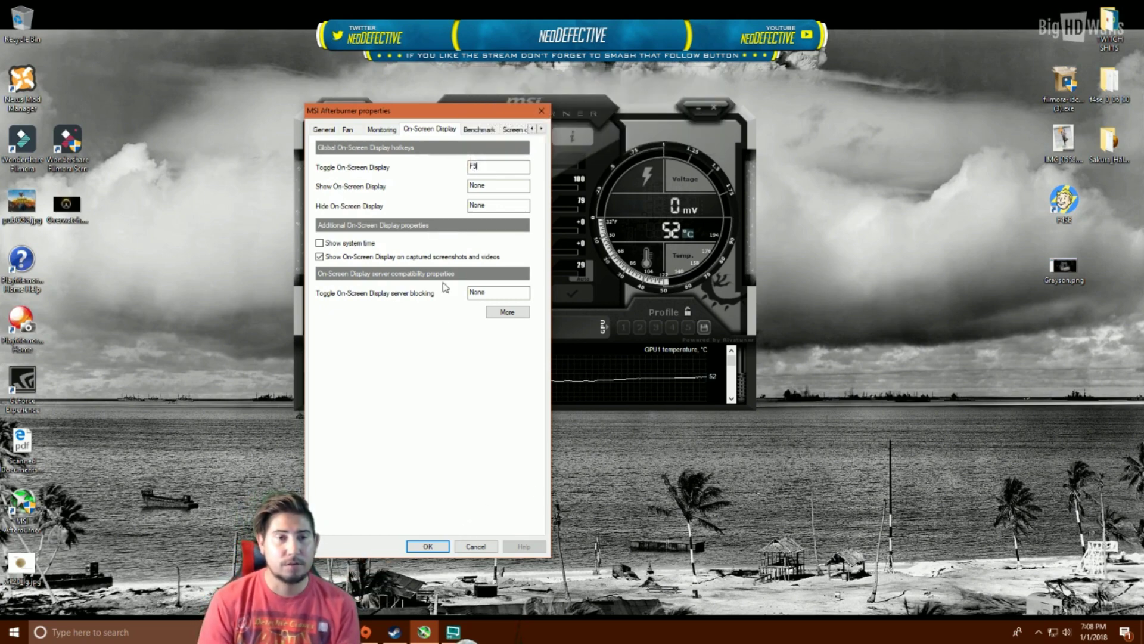
pyautogui.click(428, 547)
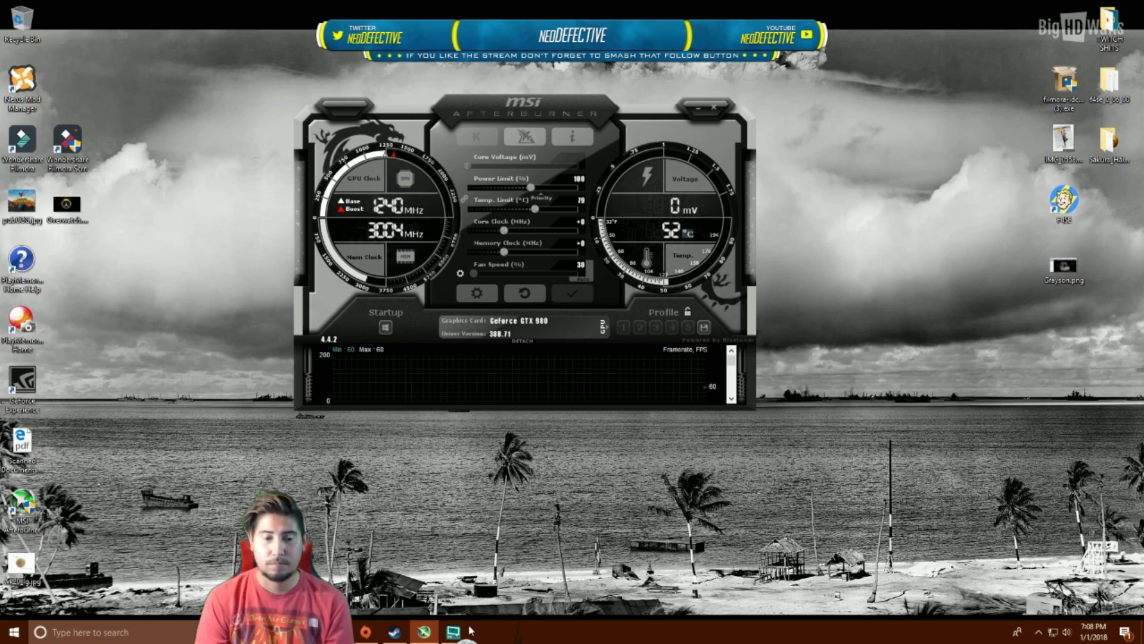
pyautogui.click(1037, 630)
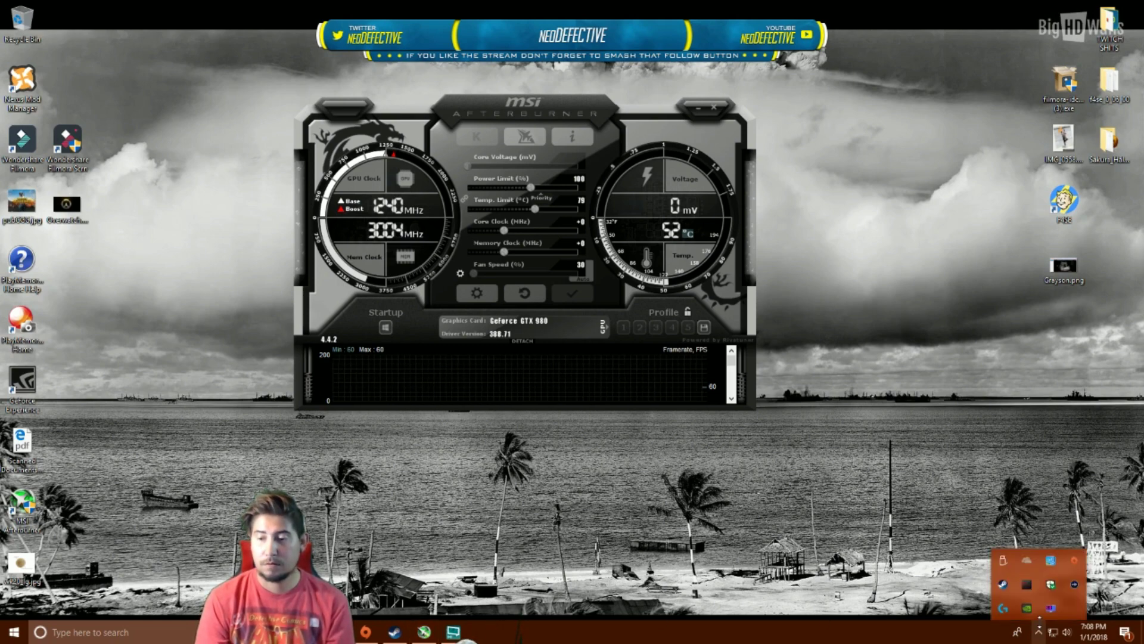
# - Open RivaTuner Statistics Server from the tray and switch Show On-Screen Display to ON
pyautogui.click(1051, 608)
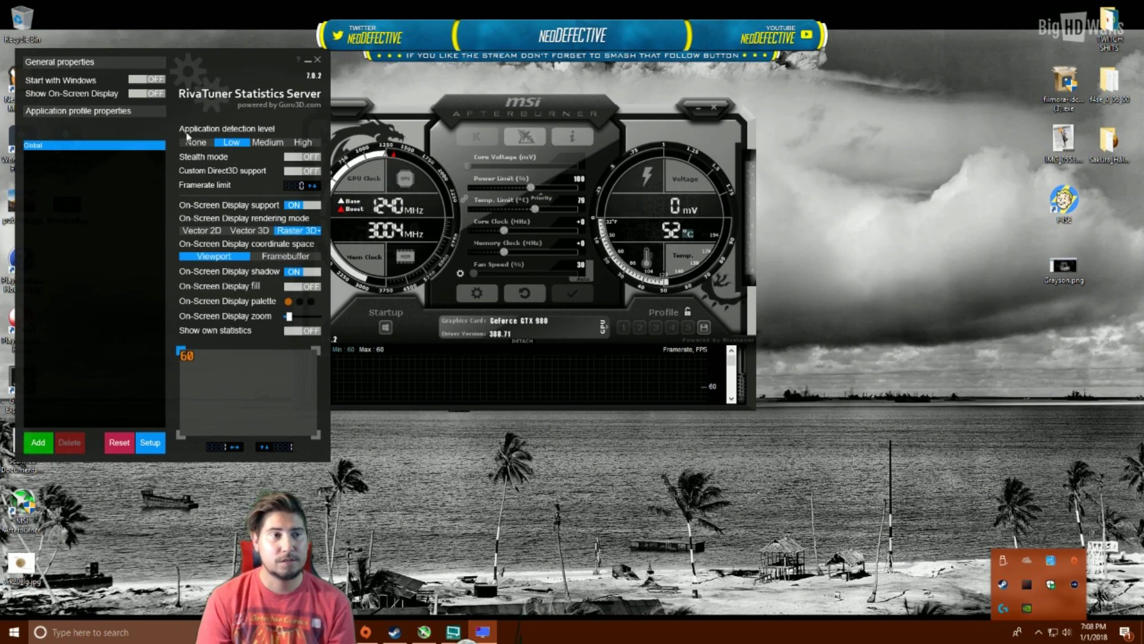
pyautogui.click(146, 95)
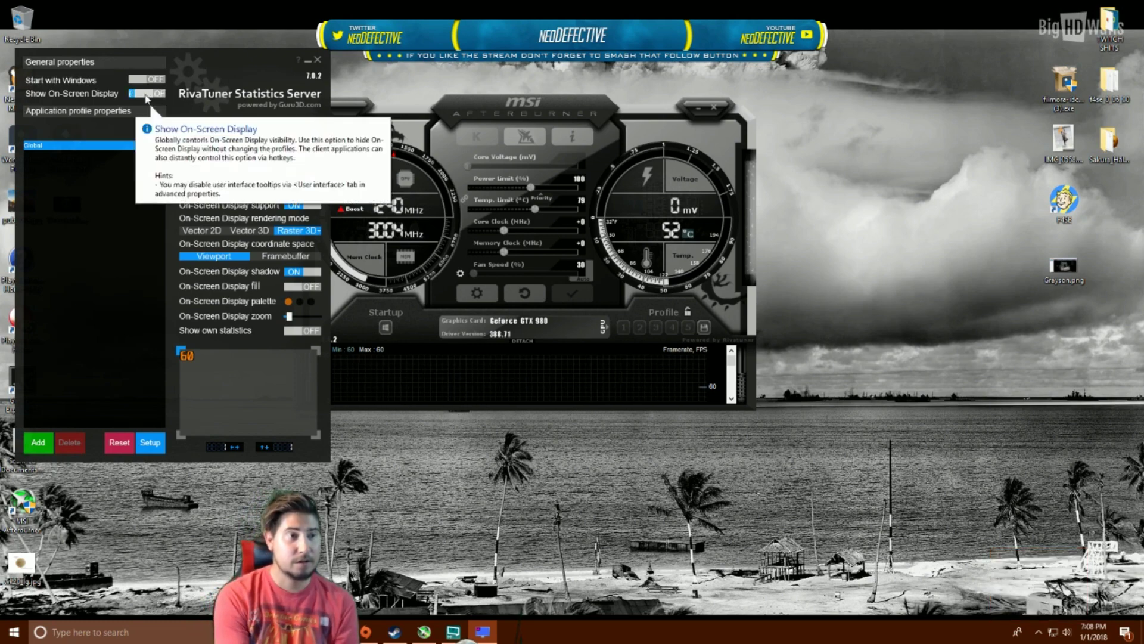
pyautogui.click(147, 95)
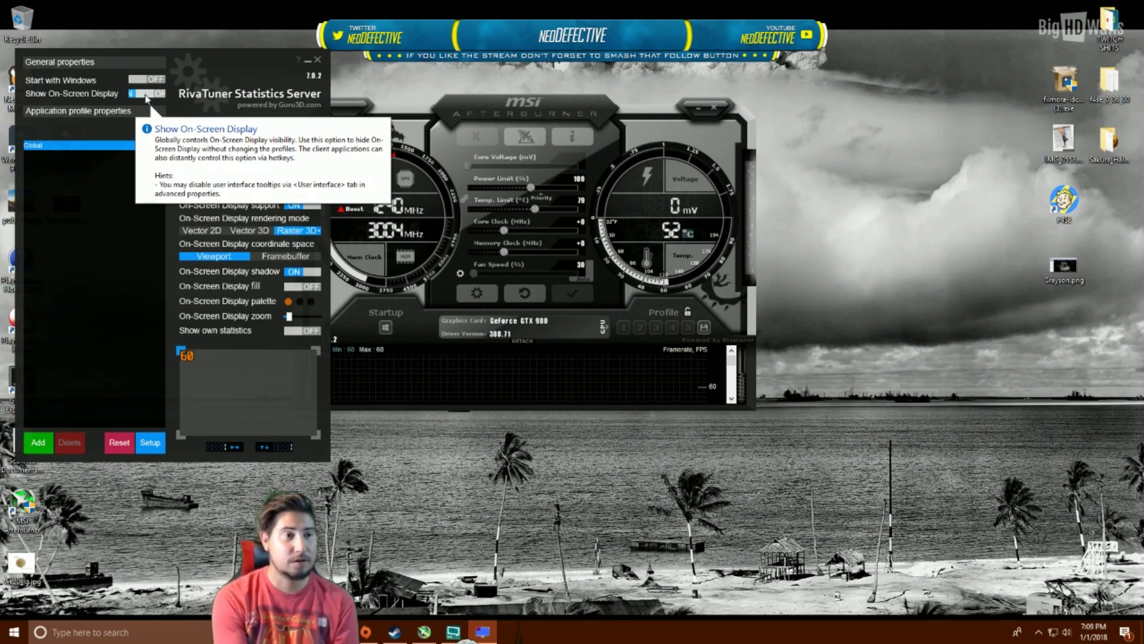
pyautogui.click(147, 95)
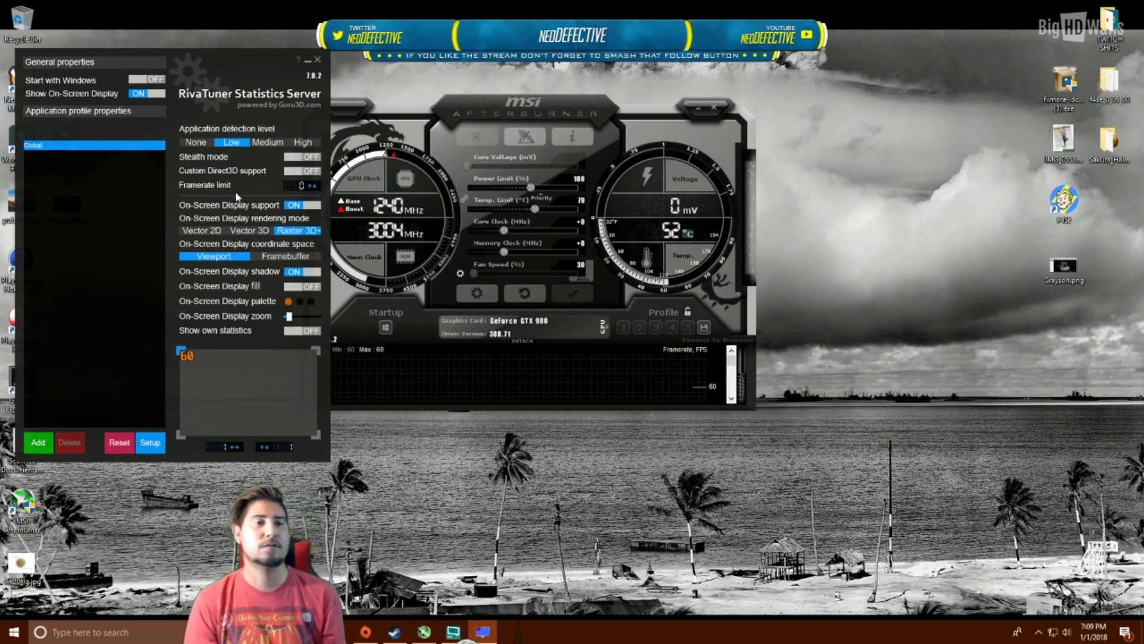
# - Raise RivaTuner's Framerate limit to 60 with the increment arrow
pyautogui.click(309, 184)
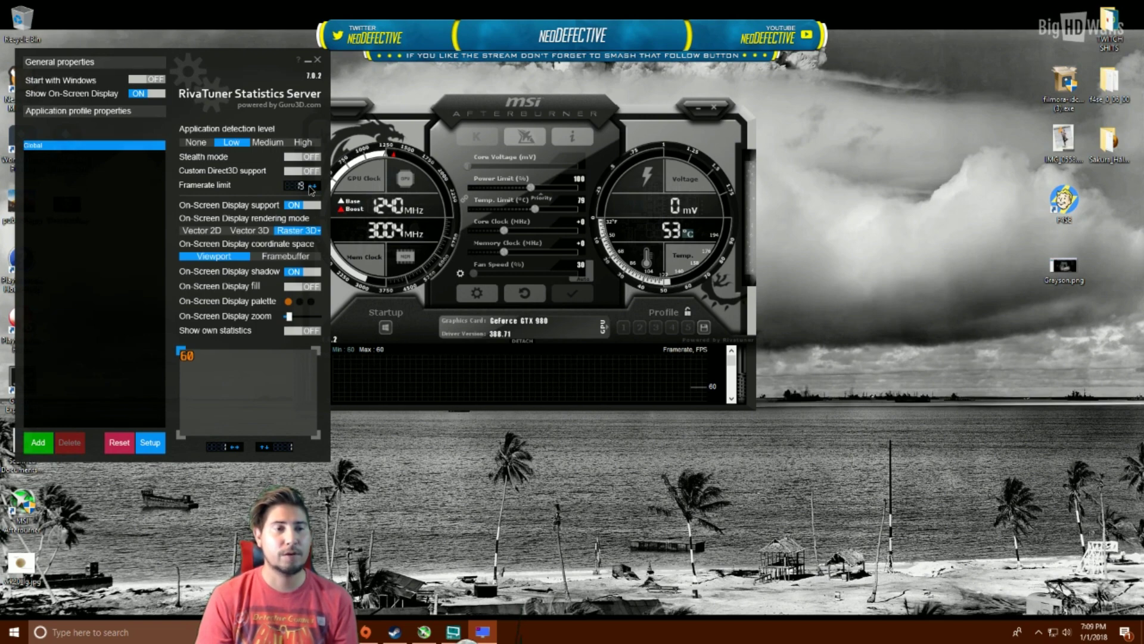
pyautogui.click(311, 186)
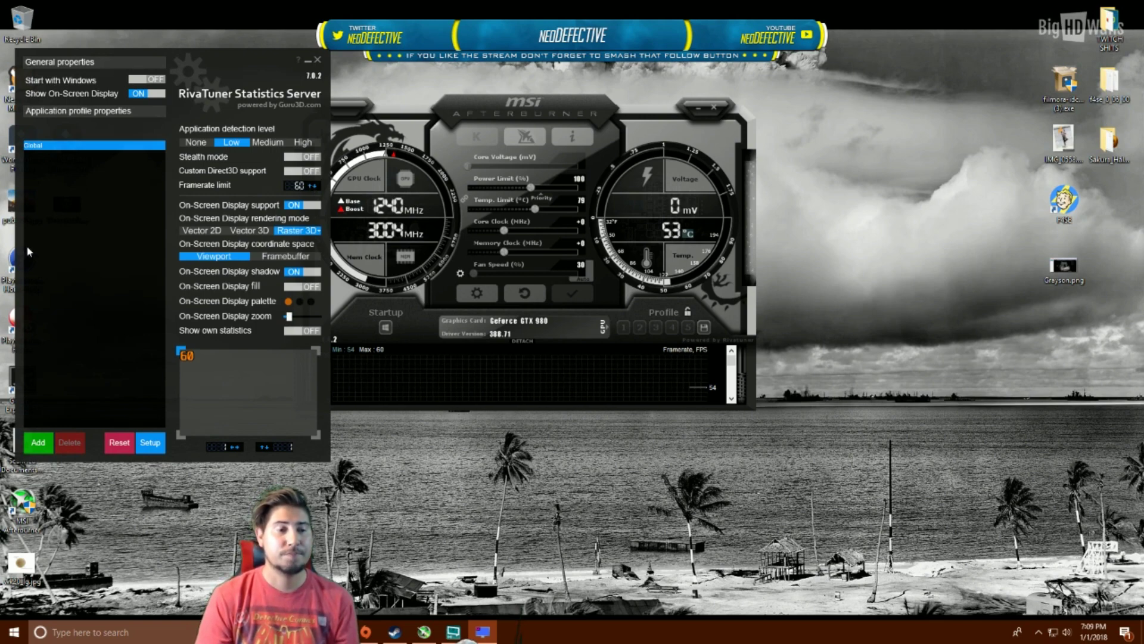